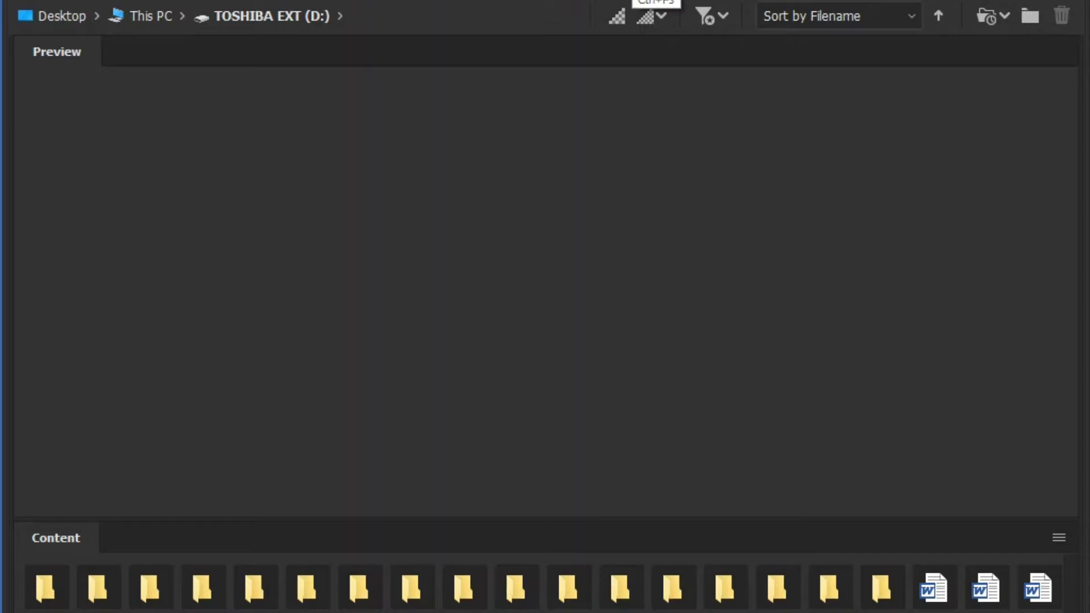
# Switch to the workspace with the preview spanning the full width above the content strip, and enlarge the content area.
pyautogui.hotkey('ctrl', 'F1')
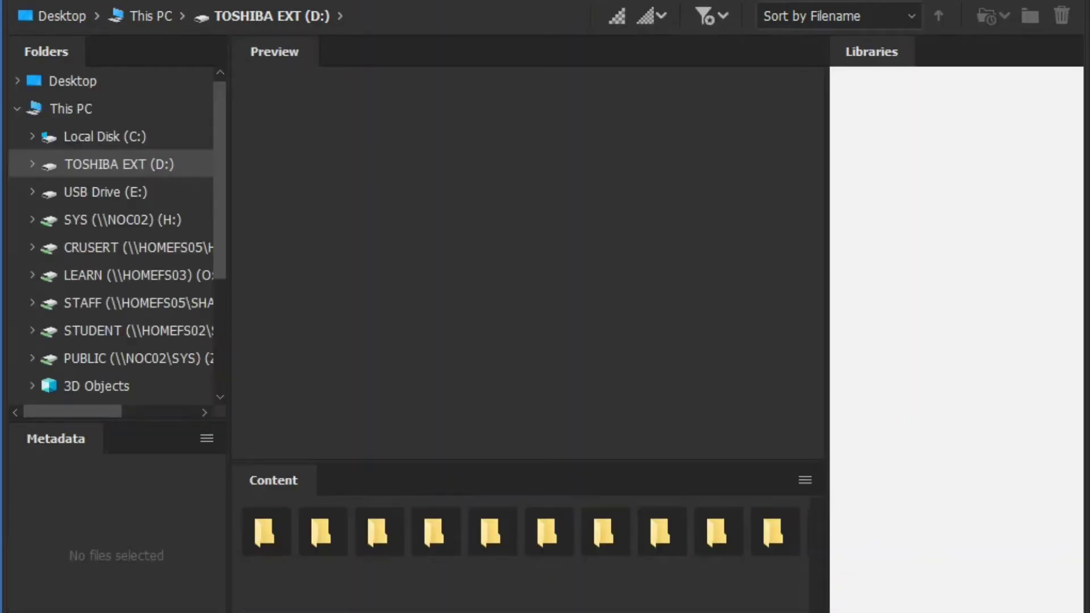
pyautogui.hotkey('ctrl', 'F2')
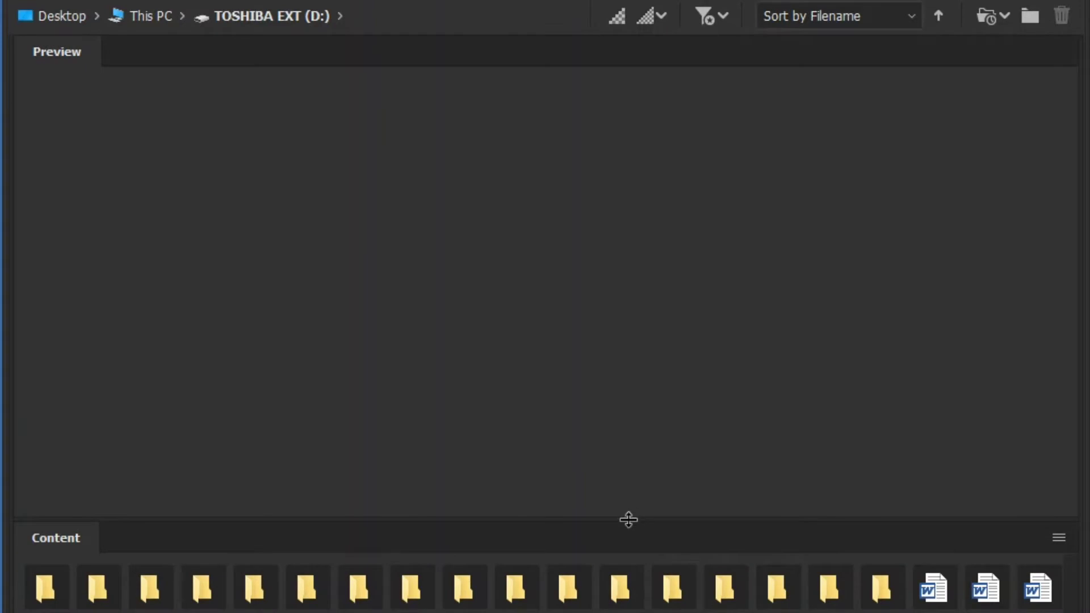
pyautogui.moveTo(628, 517); pyautogui.dragTo(628, 432)
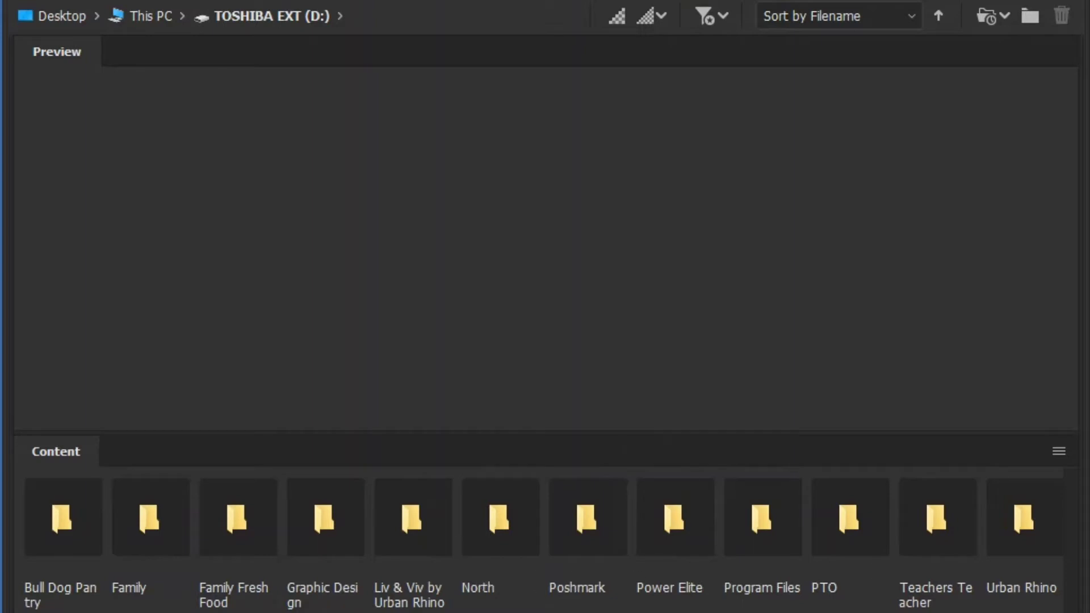
# Open the Bridge folder inside Urban Rhino Tutorials > 2021 > Photoshop.
pyautogui.hscroll(8, 539, 544)
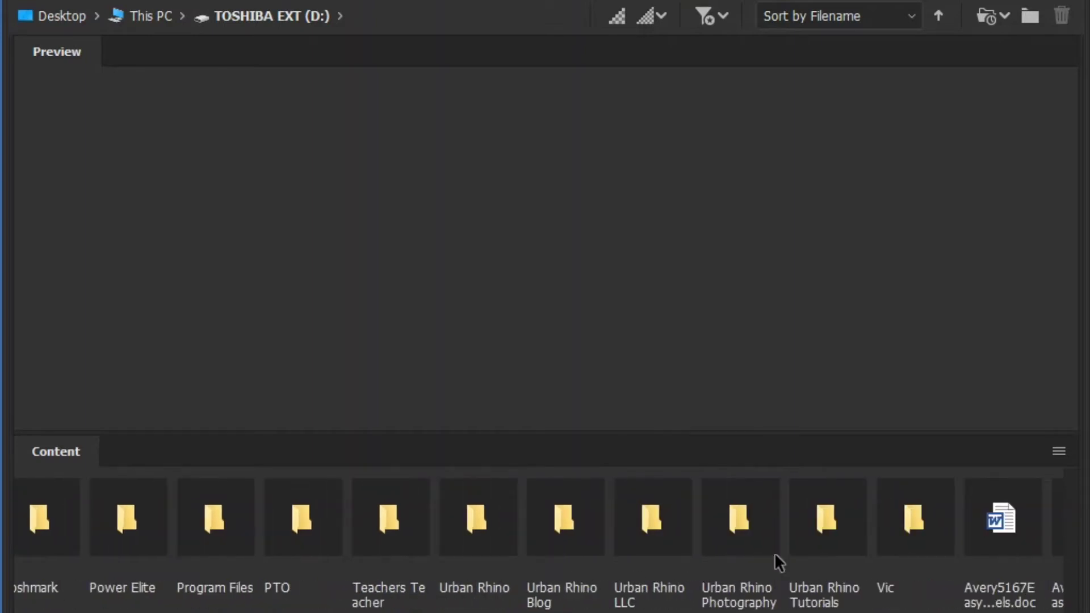
pyautogui.doubleClick(808, 513)
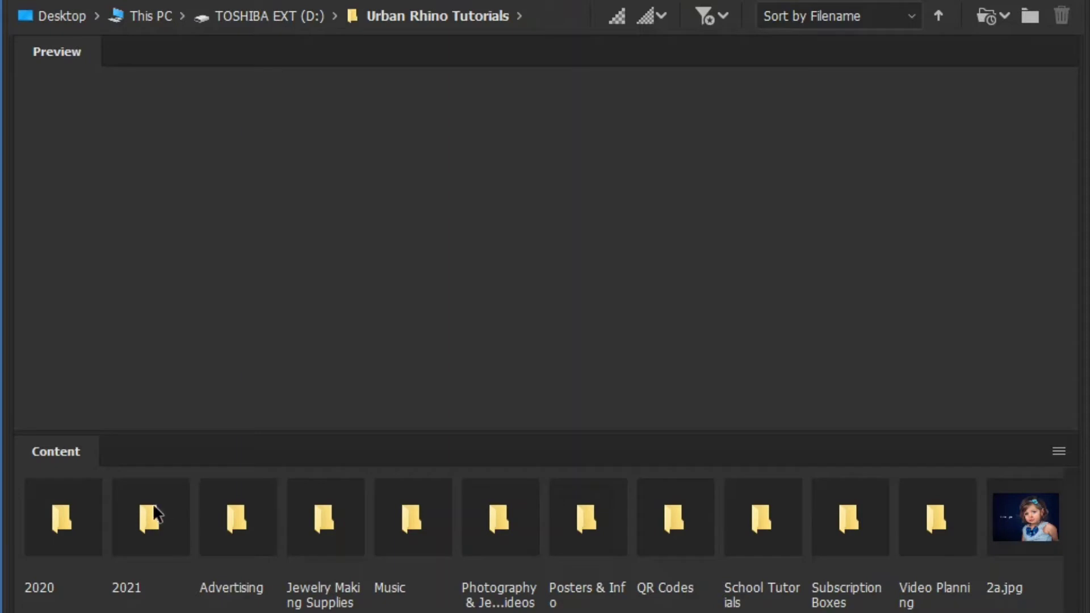
pyautogui.doubleClick(155, 514)
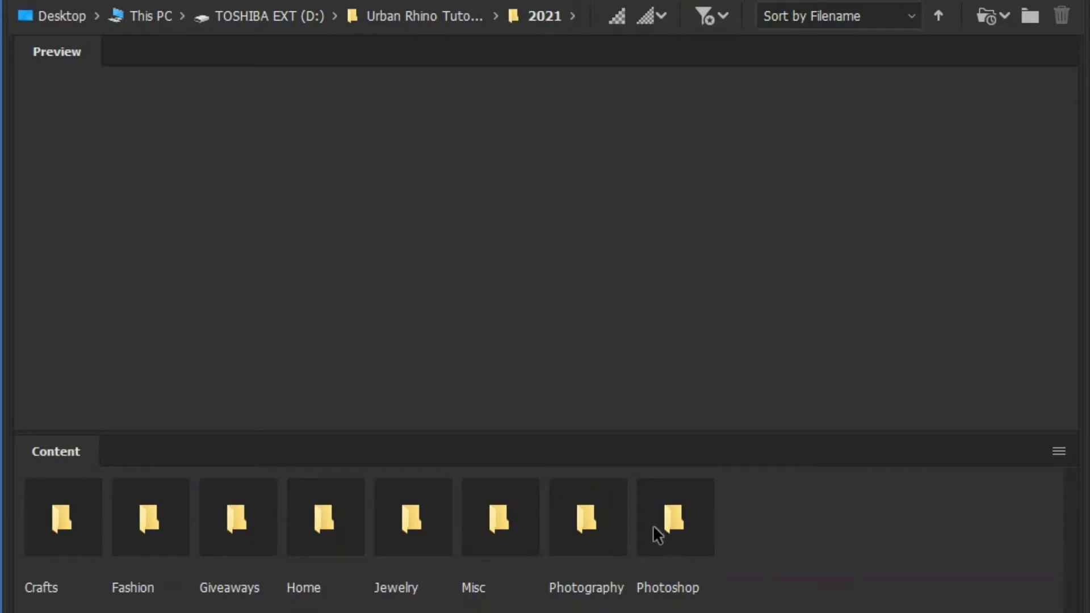
pyautogui.doubleClick(675, 528)
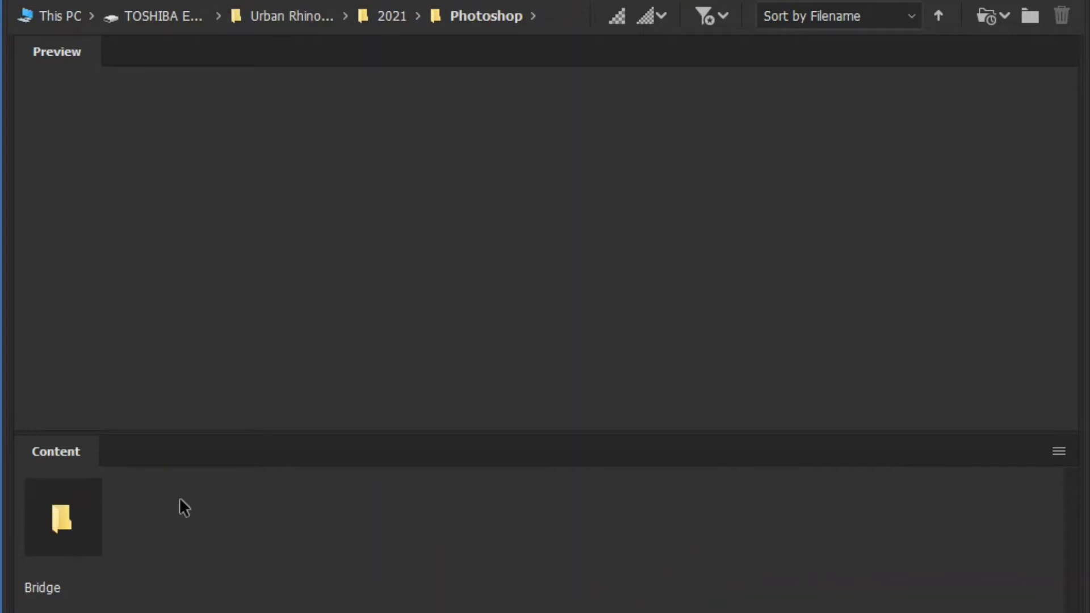
pyautogui.doubleClick(83, 522)
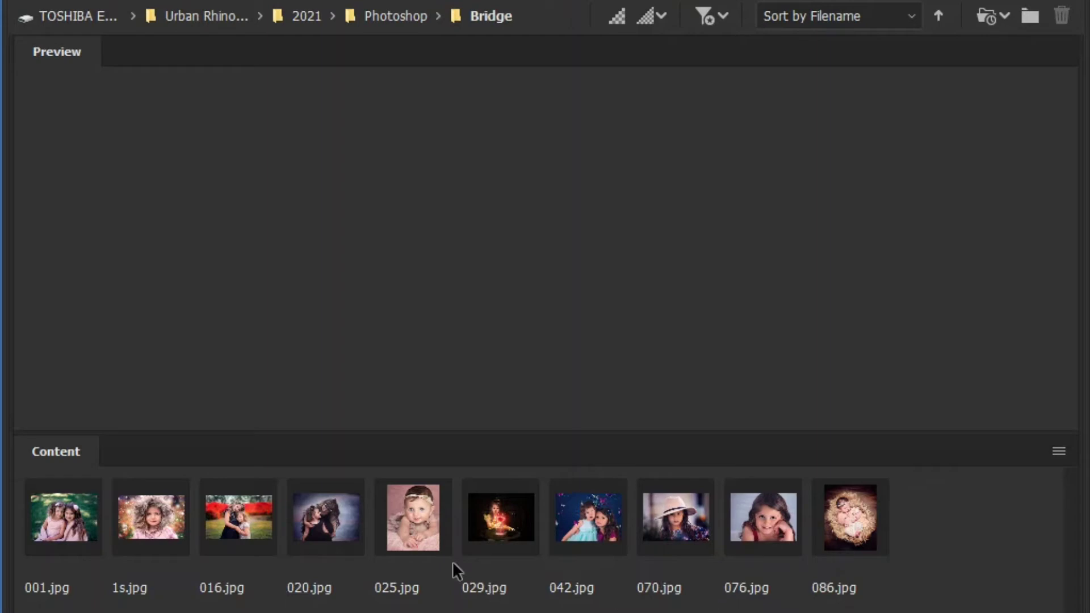
# Select all images in the Bridge folder and start a batch rename of them.
pyautogui.hotkey('ctrl', 'a')
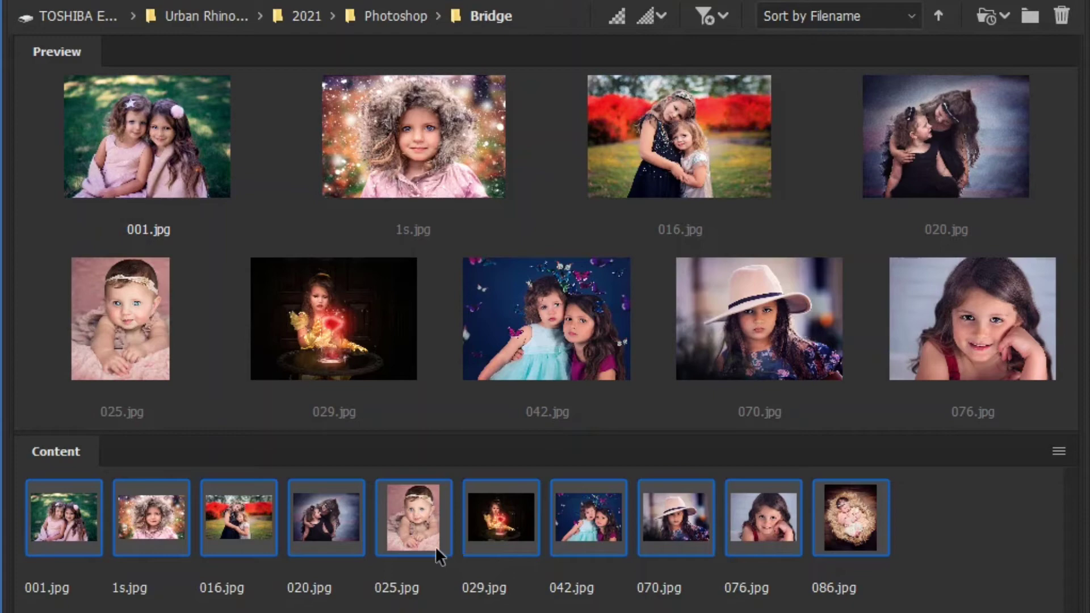
pyautogui.rightClick(424, 502)
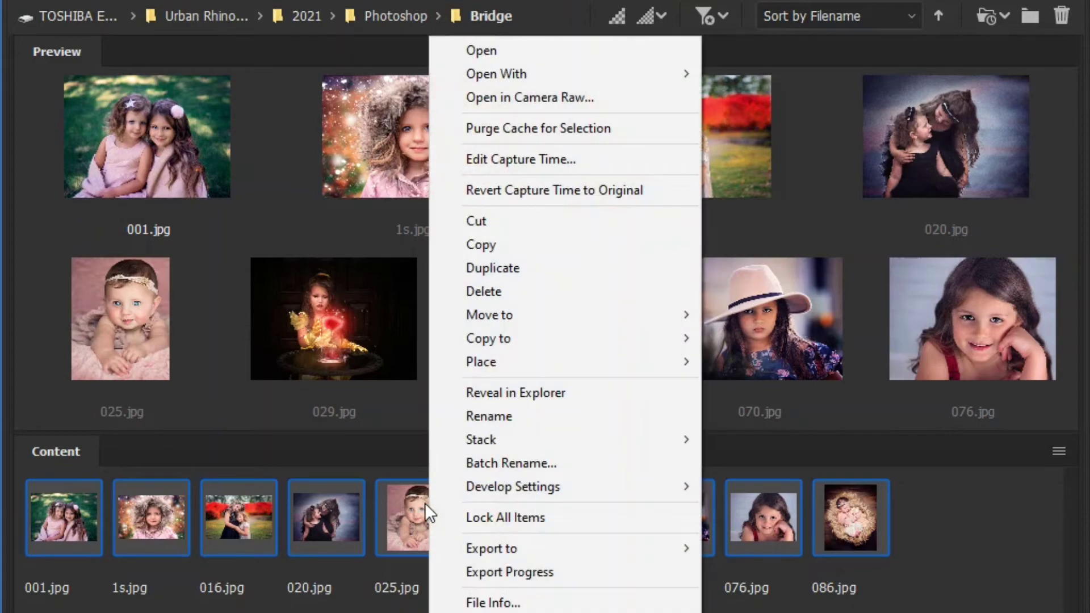
pyautogui.click(519, 471)
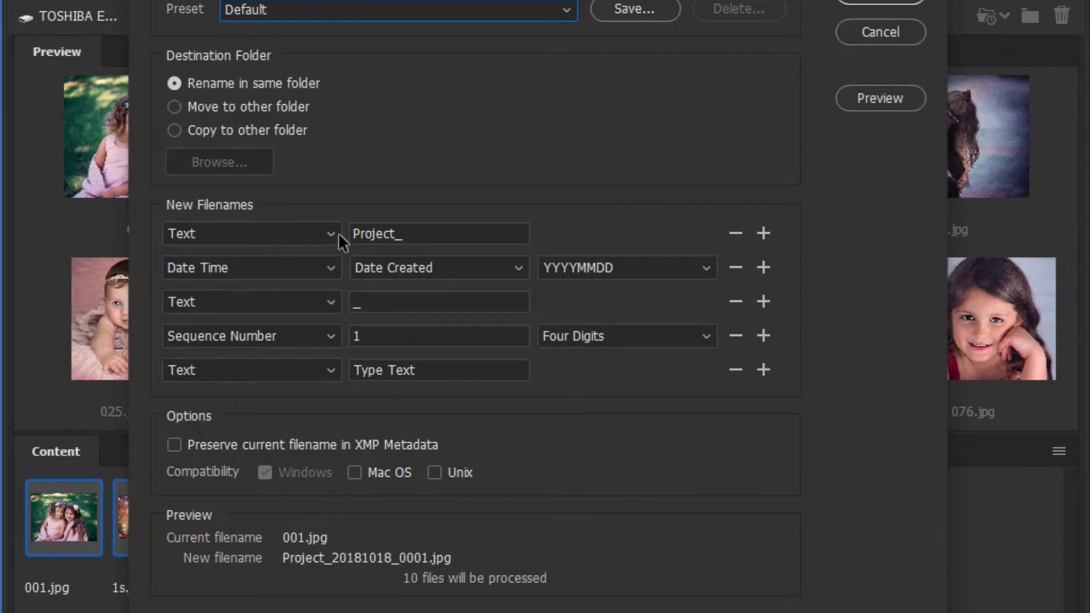
# Remove every component of the new filename except the first text component.
pyautogui.click(735, 268)
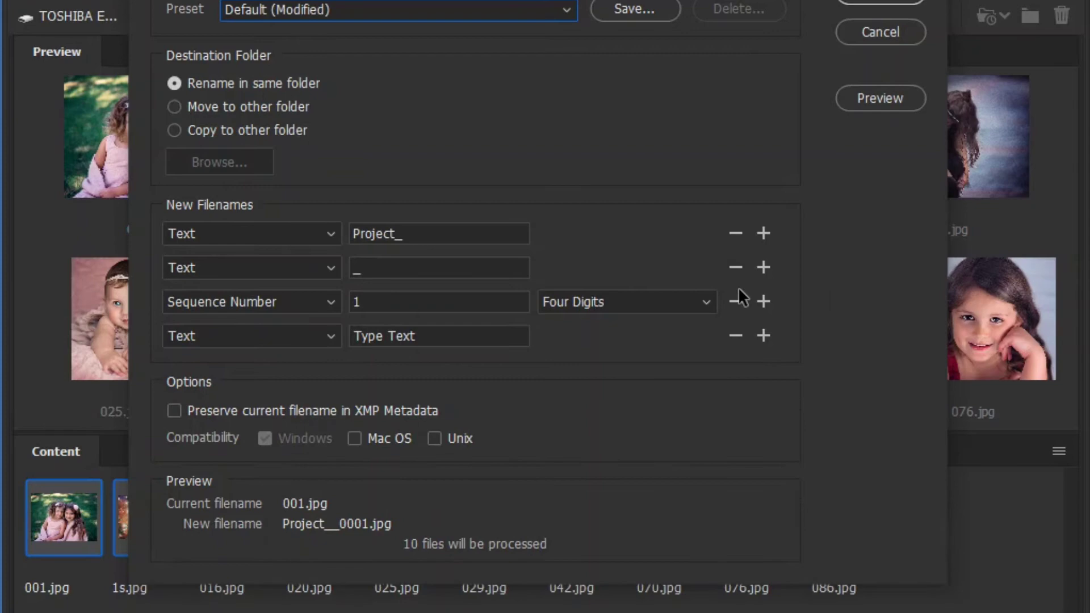
pyautogui.click(736, 268)
pyautogui.click(736, 267)
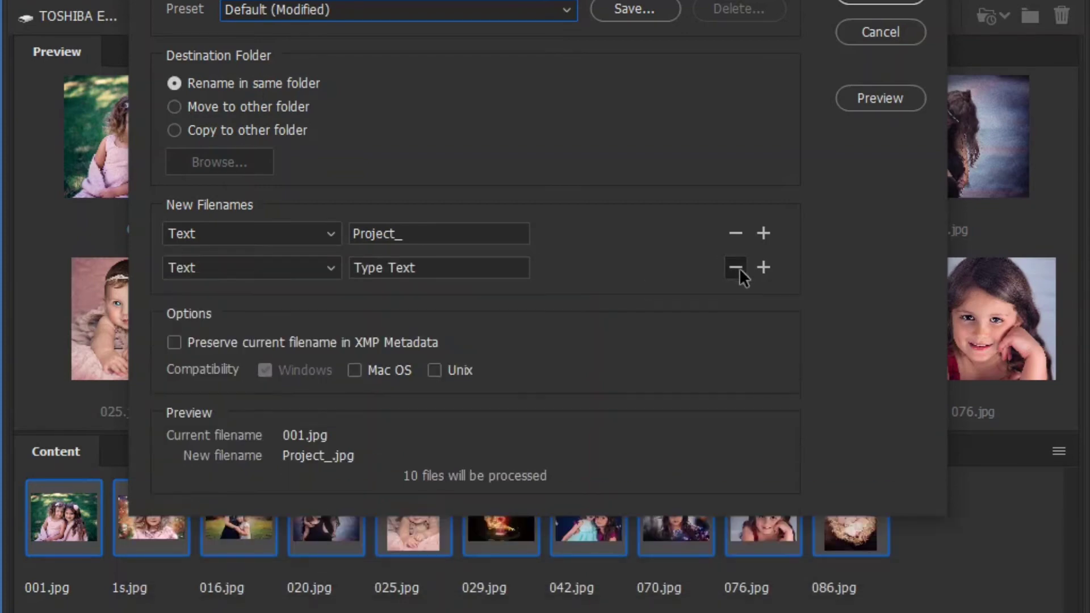
pyautogui.click(736, 267)
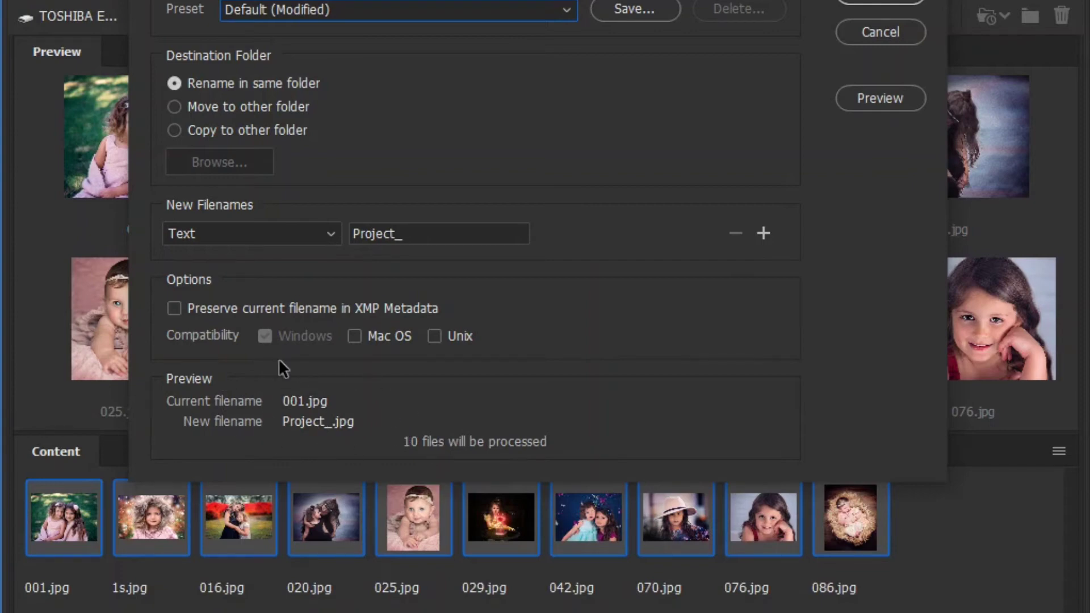
# Set the text component of the new filenames to "Livandviv".
pyautogui.click(311, 229)
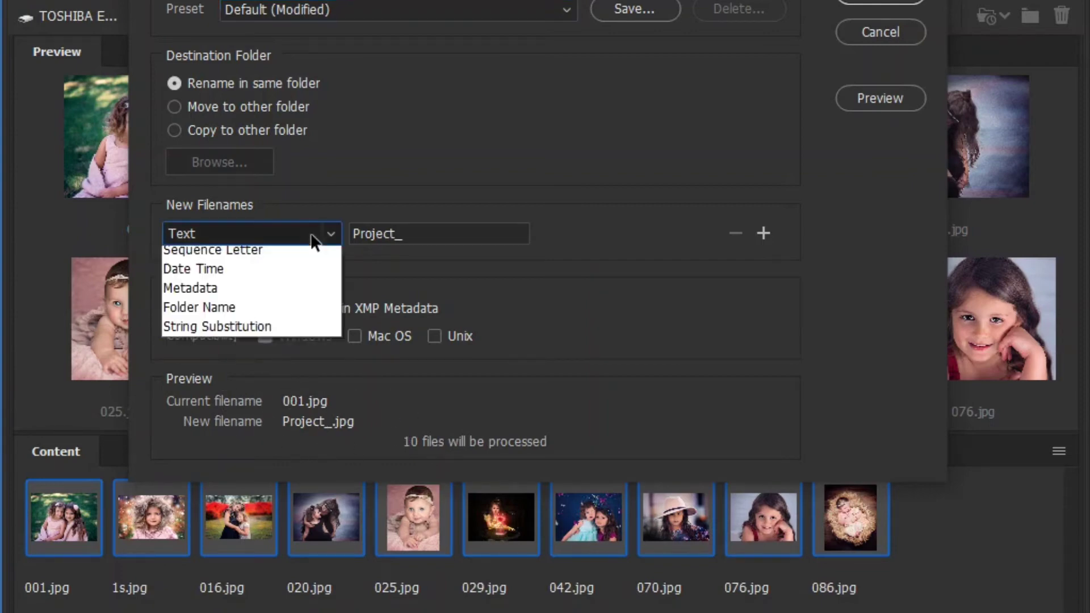
pyautogui.click(299, 251)
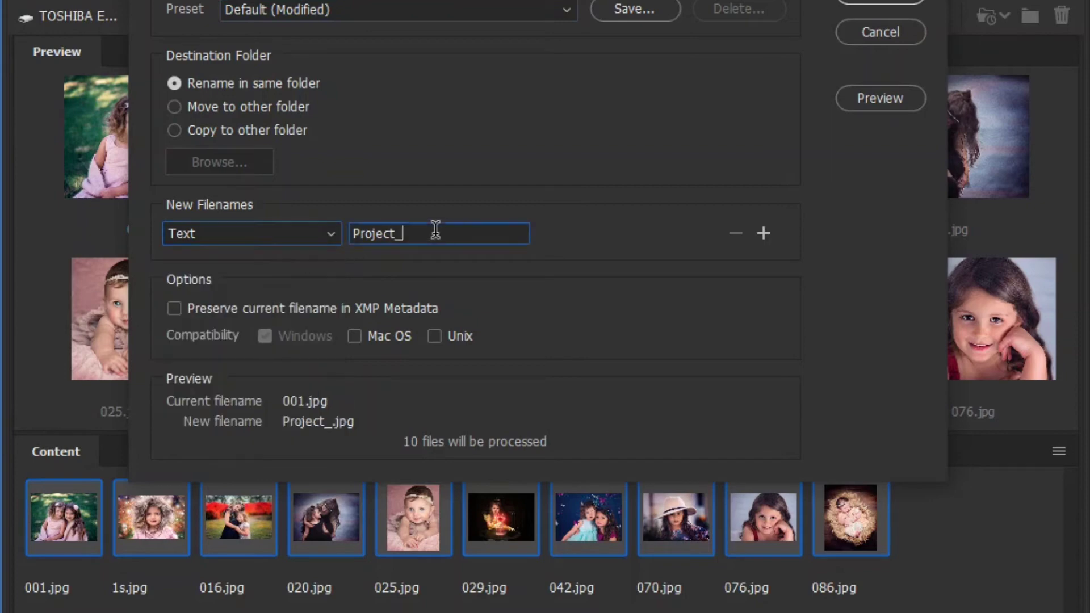
pyautogui.moveTo(433, 233); pyautogui.dragTo(330, 233)
pyautogui.write('G')
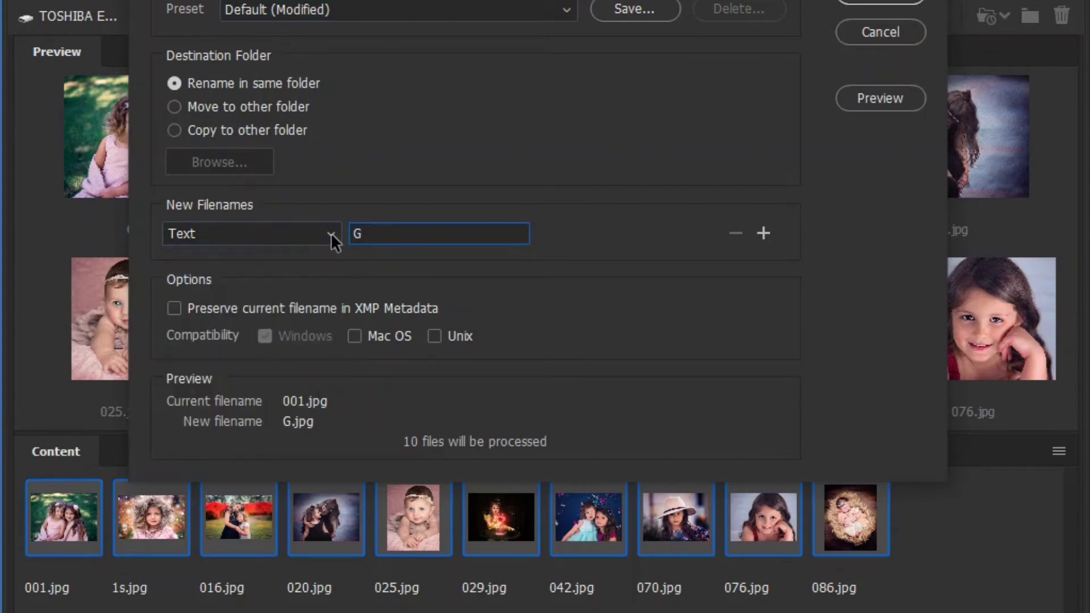
pyautogui.press('BackSpace')
pyautogui.write('Livandviv')
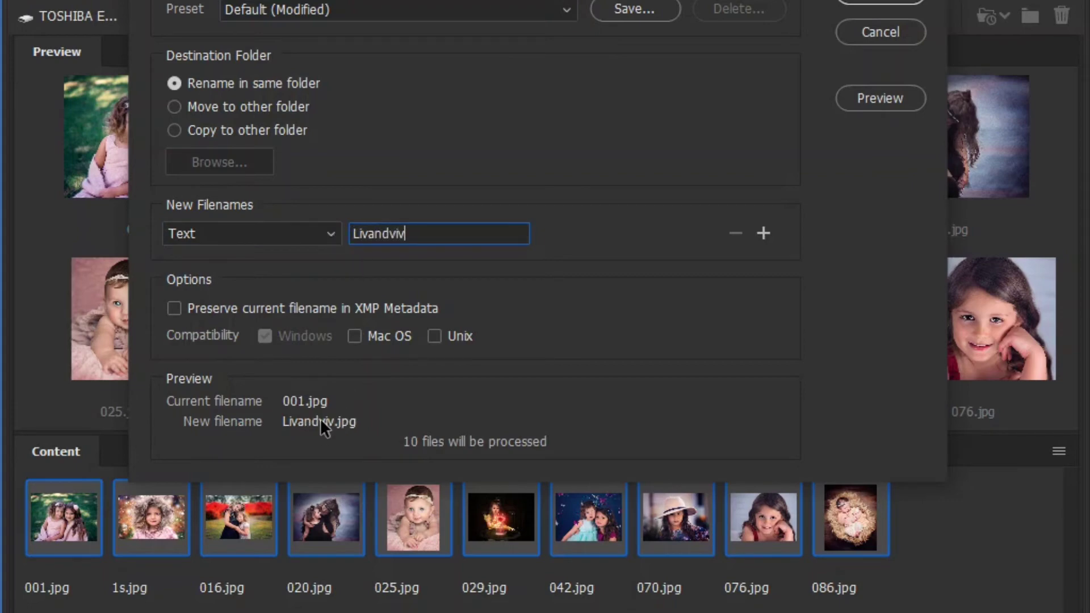
# Add a one-digit sequence number starting at 1 to the new filenames, run the batch rename, and deselect the images.
pyautogui.click(766, 235)
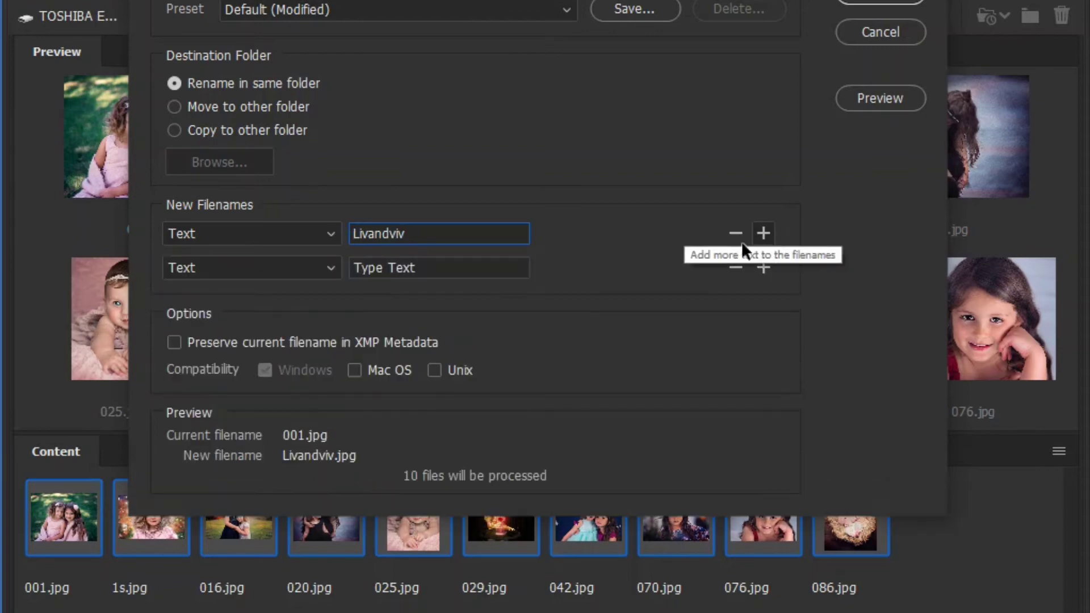
pyautogui.click(311, 269)
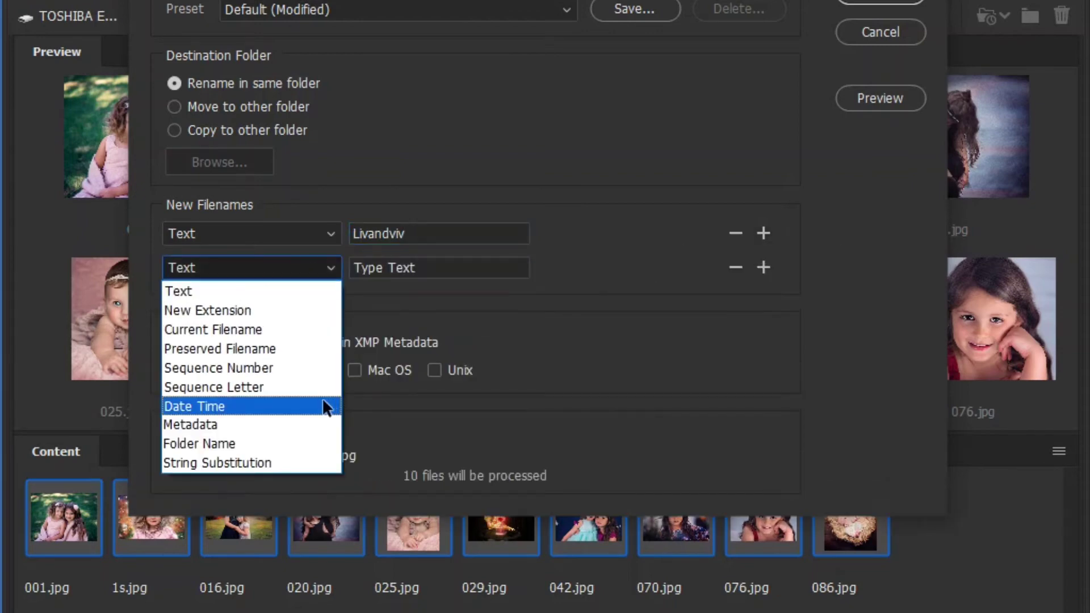
pyautogui.click(303, 369)
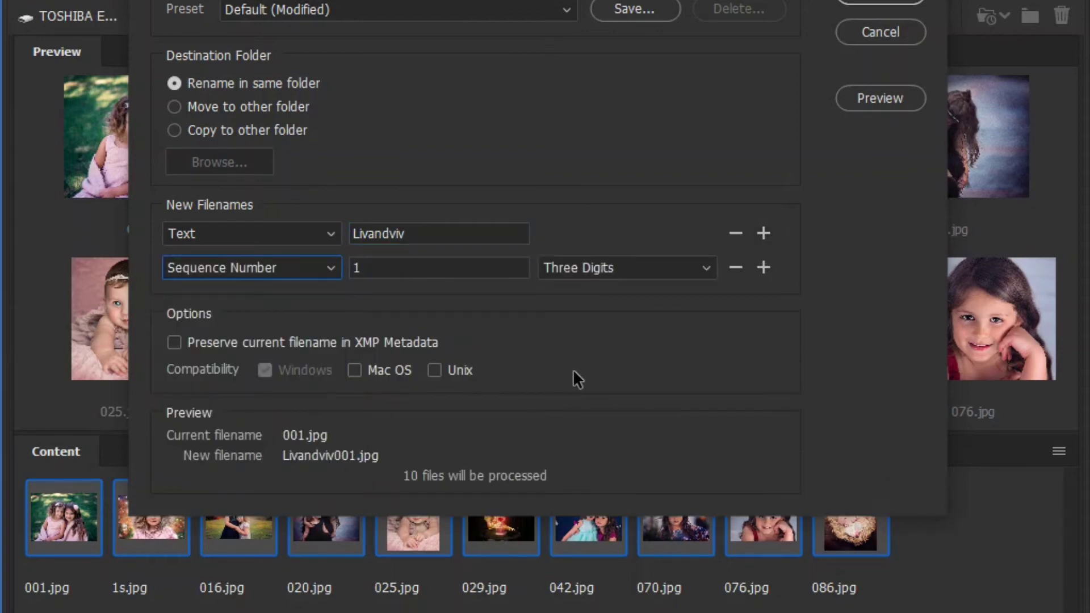
pyautogui.click(706, 267)
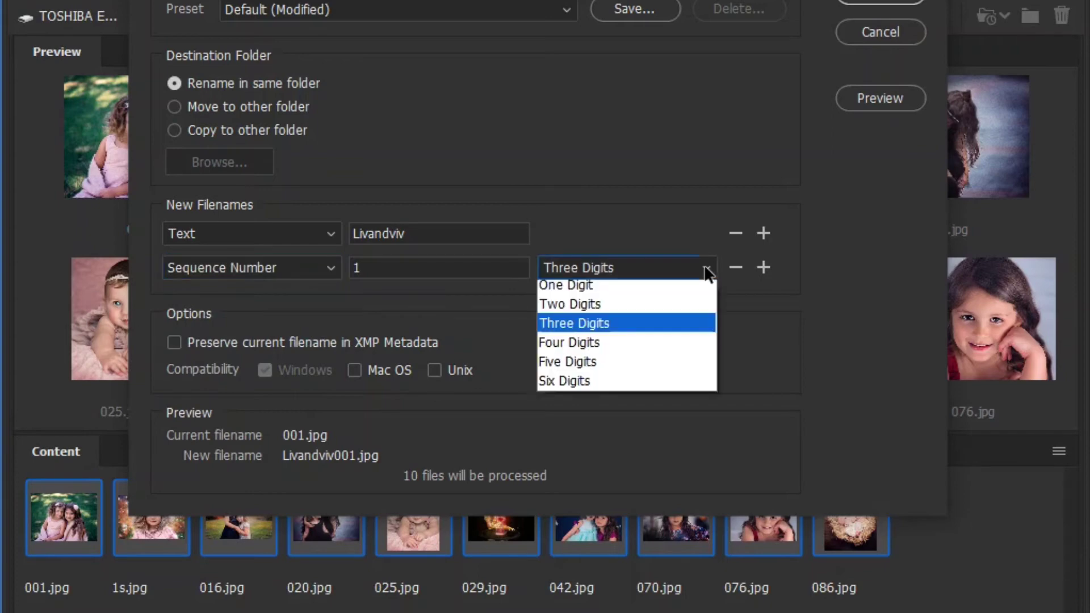
pyautogui.click(685, 289)
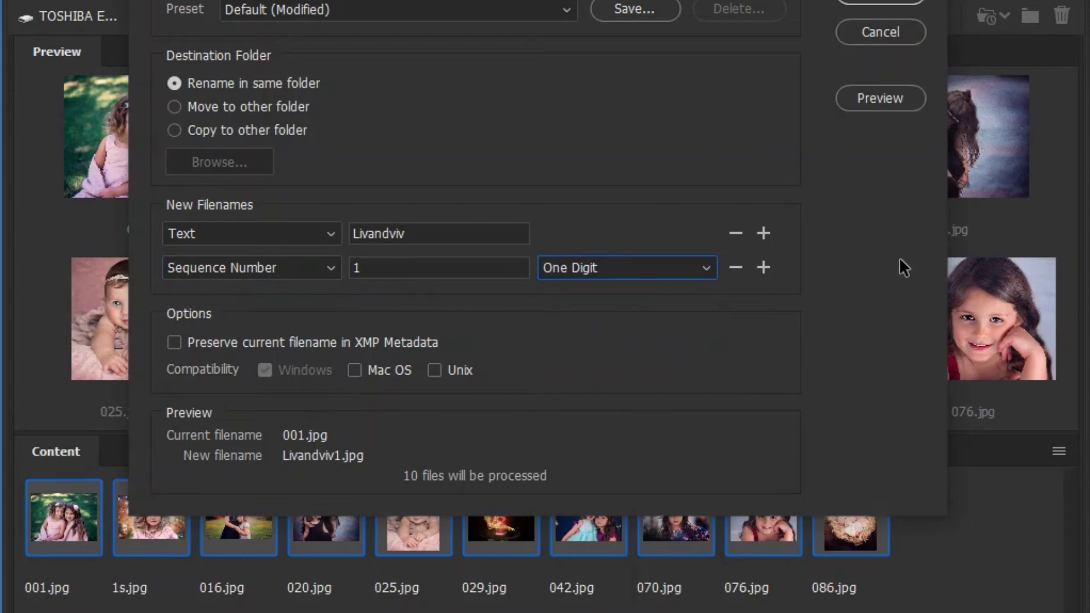
pyautogui.press('Escape')
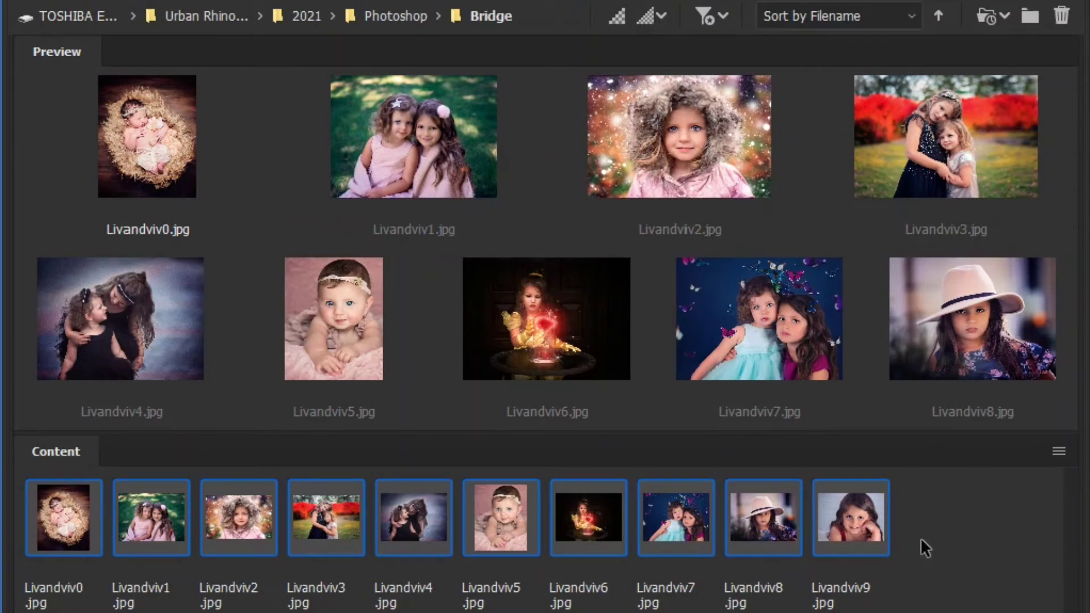
pyautogui.click(935, 533)
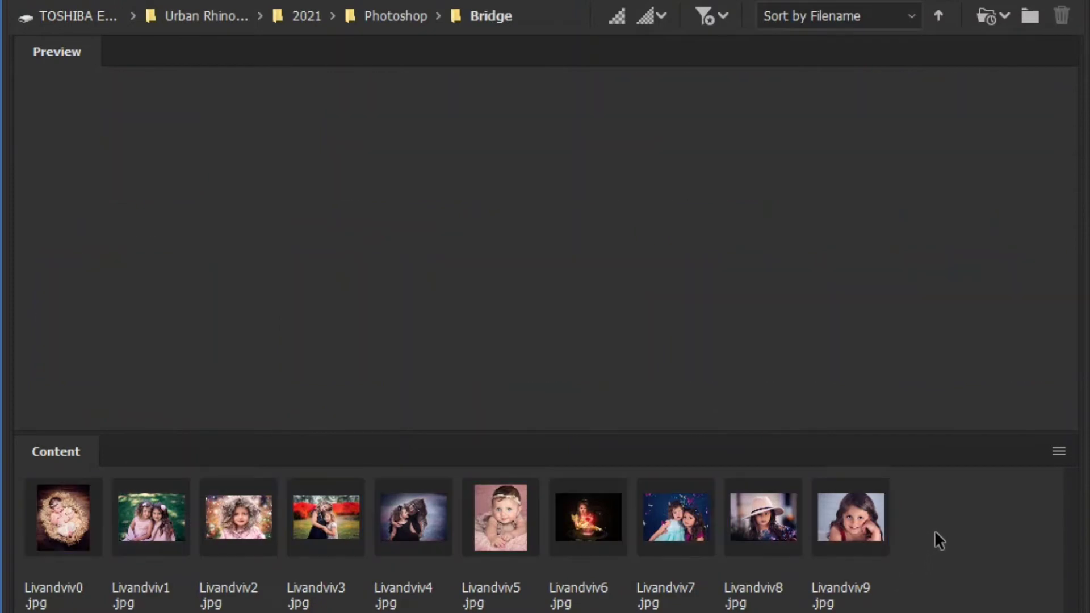
pyautogui.rightClick(331, 516)
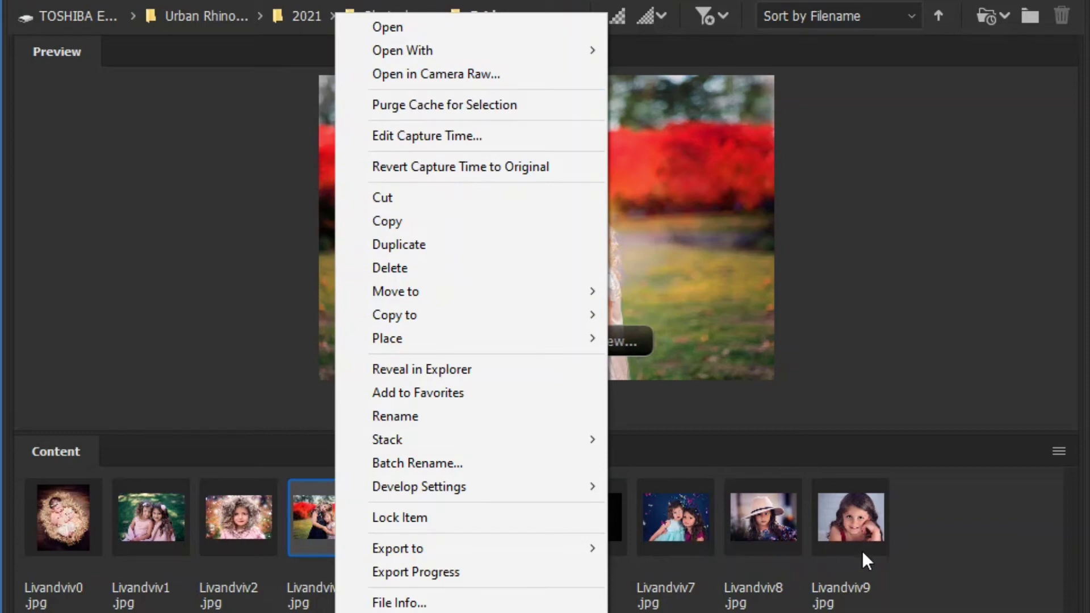
pyautogui.click(949, 509)
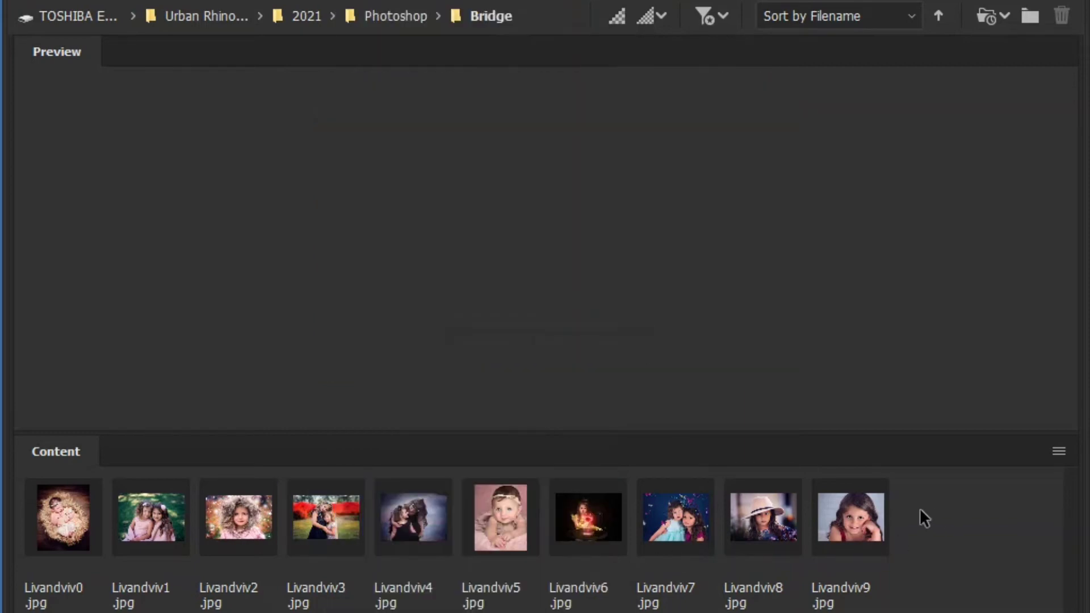
pyautogui.moveTo(925, 496); pyautogui.dragTo(61, 595)
pyautogui.click(949, 534)
# Create a new folder named "Keep" in the Bridge folder.
pyautogui.moveTo(233, 612)
pyautogui.hotkey('alt', 'f')
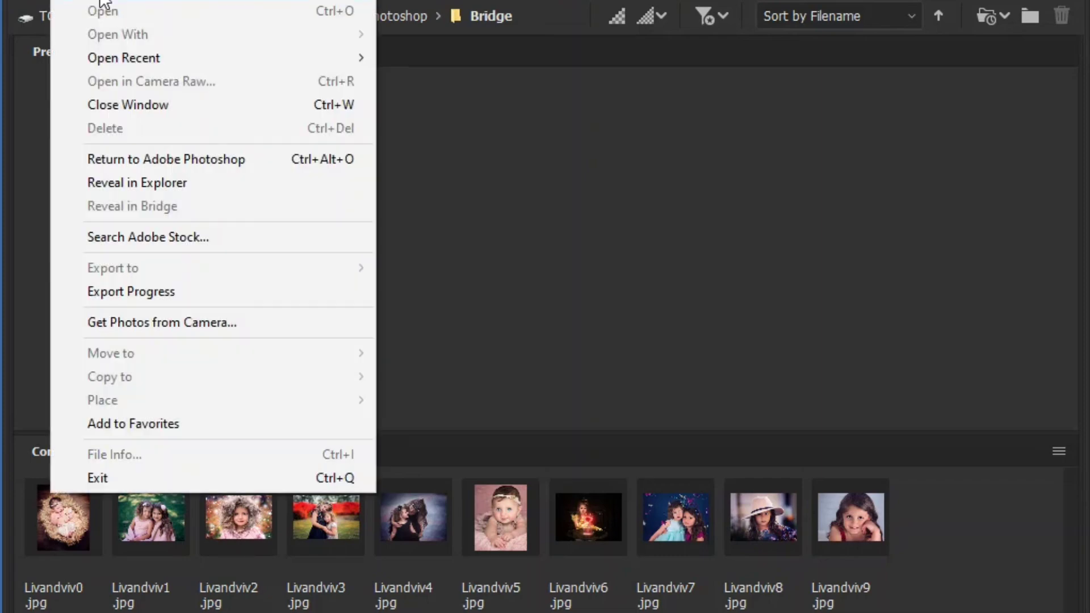
pyautogui.click(529, 471)
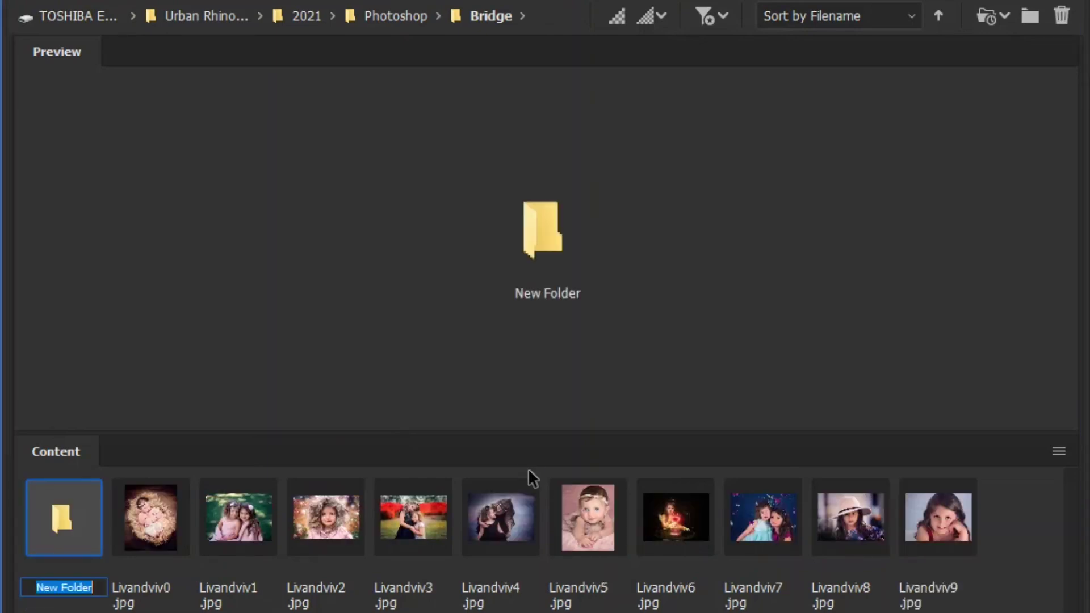
pyautogui.write('Keep')
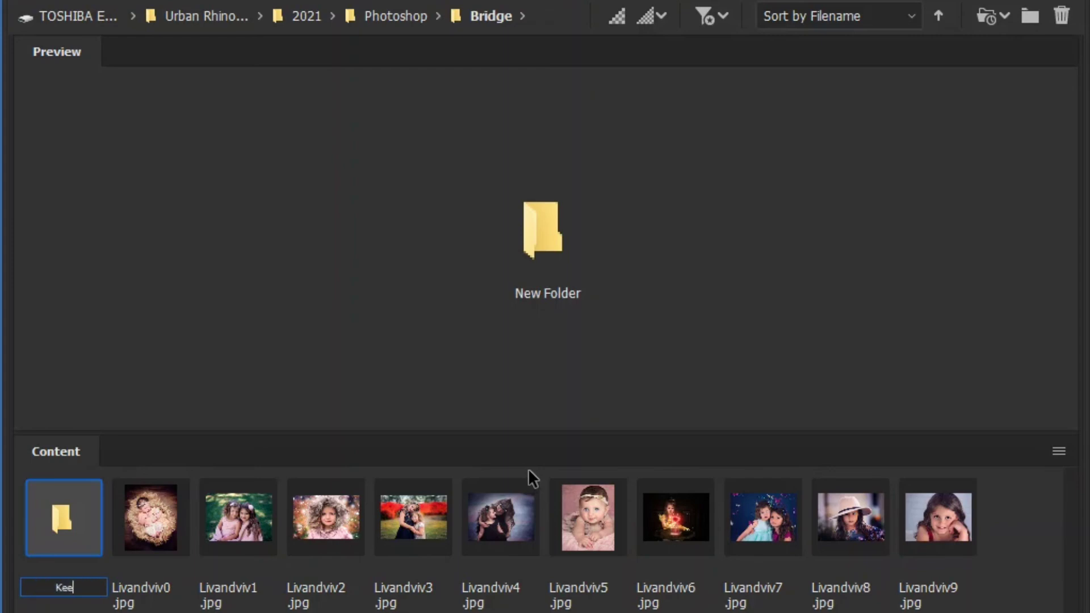
pyautogui.press('Return')
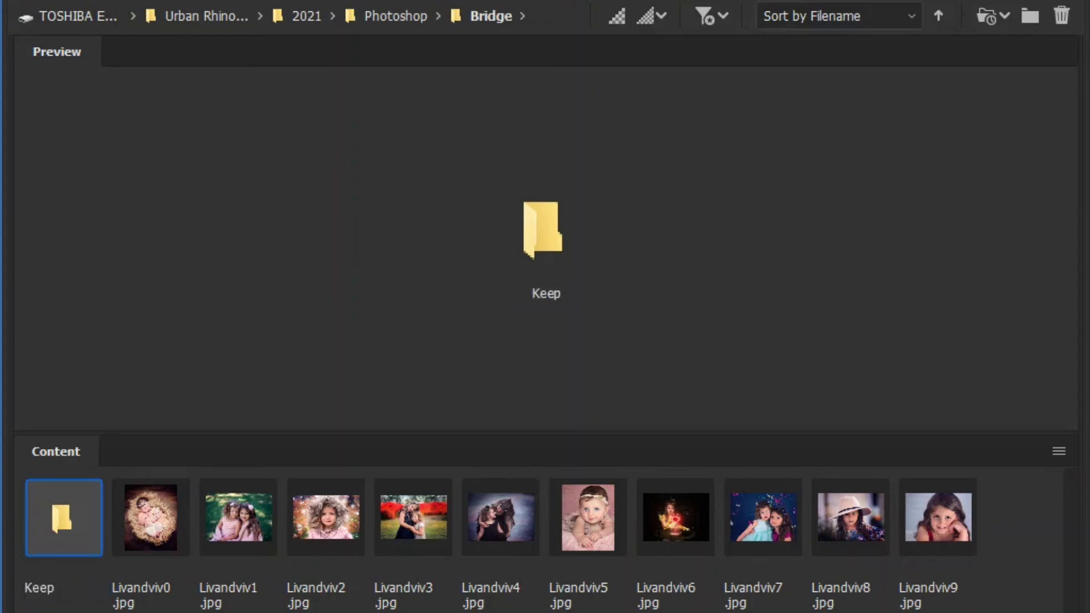
# Create another folder named "Discard" beside the Keep folder.
pyautogui.click(63, 0)
pyautogui.click(112, 3)
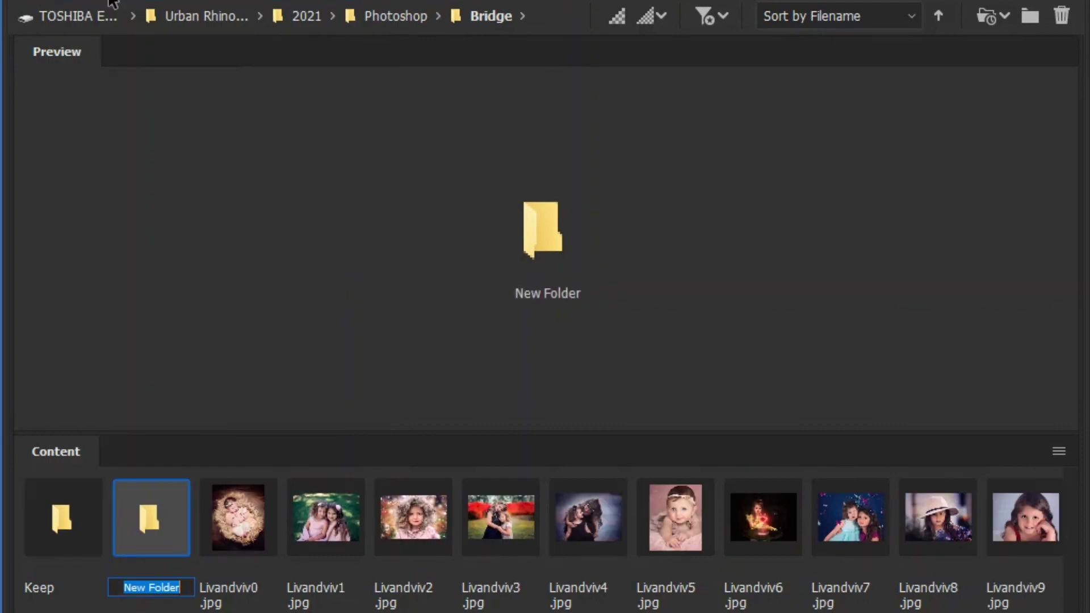
pyautogui.write('Discard')
pyautogui.press('Return')
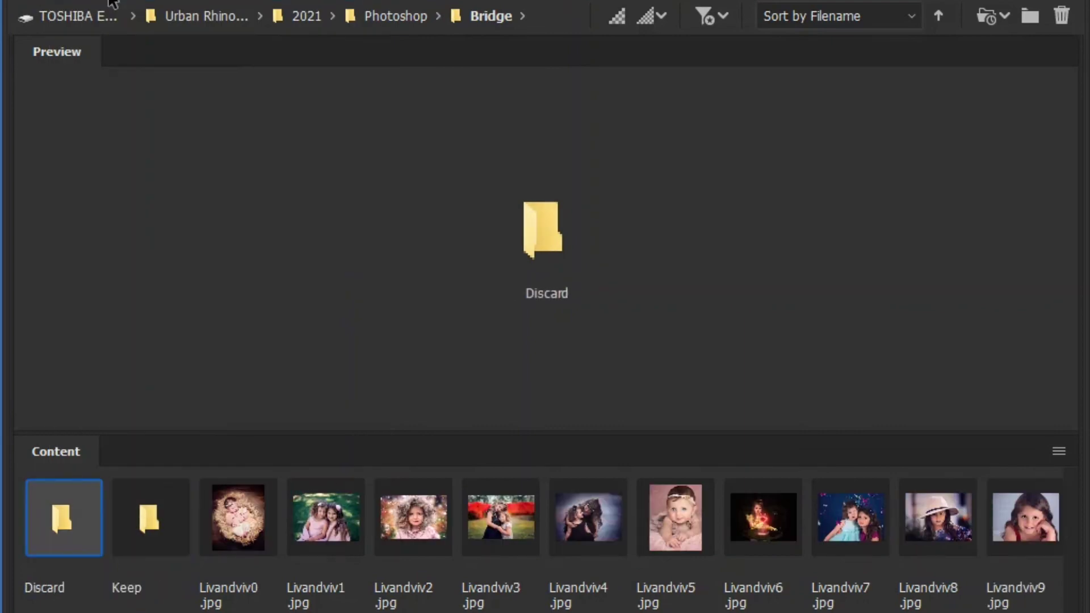
# Move the images Livandviv0.jpg through Livandviv4.jpg into the Keep folder.
pyautogui.click(230, 531)
pyautogui.keyDown('shift'); pyautogui.click(326, 517); pyautogui.keyUp('shift')
pyautogui.keyDown('shift'); pyautogui.click(394, 516); pyautogui.keyUp('shift')
pyautogui.keyDown('shift'); pyautogui.click(529, 520); pyautogui.keyUp('shift')
pyautogui.keyDown('shift'); pyautogui.click(562, 517); pyautogui.keyUp('shift')
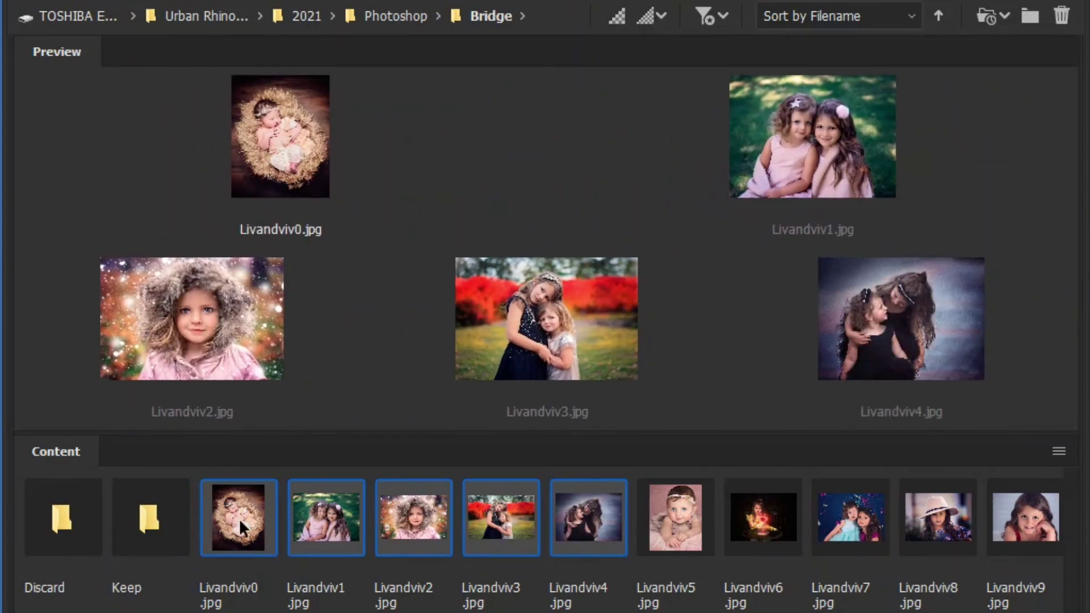
pyautogui.moveTo(240, 519); pyautogui.dragTo(150, 527)
# Move the images Livandviv5.jpg through Livandviv9.jpg into the Discard folder.
pyautogui.click(275, 543)
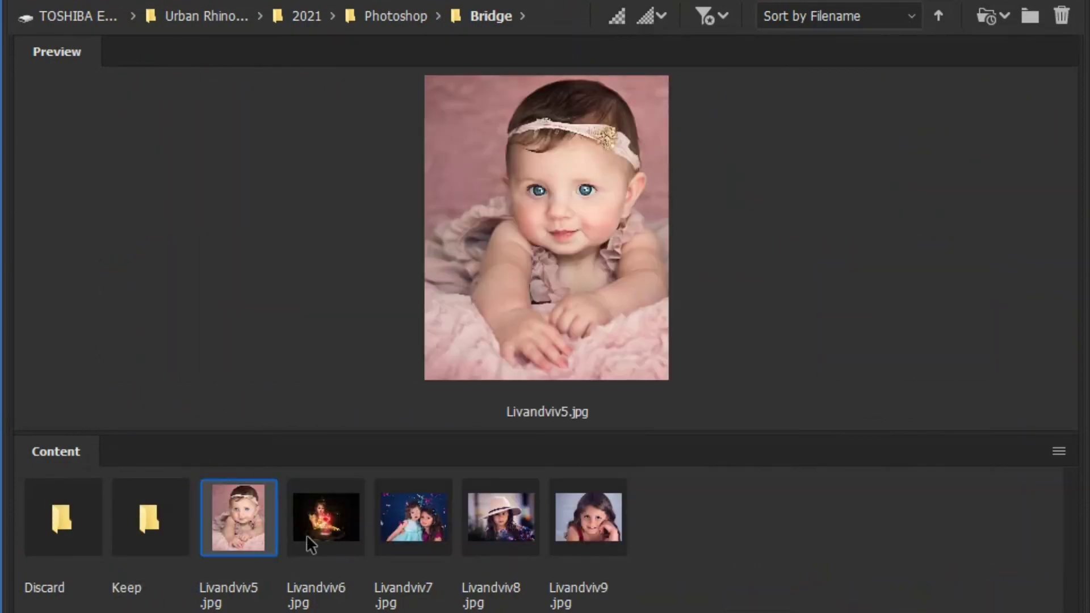
pyautogui.keyDown('ctrl'); pyautogui.click(329, 533); pyautogui.keyUp('ctrl')
pyautogui.keyDown('ctrl'); pyautogui.click(412, 528); pyautogui.keyUp('ctrl')
pyautogui.keyDown('ctrl'); pyautogui.click(511, 531); pyautogui.keyUp('ctrl')
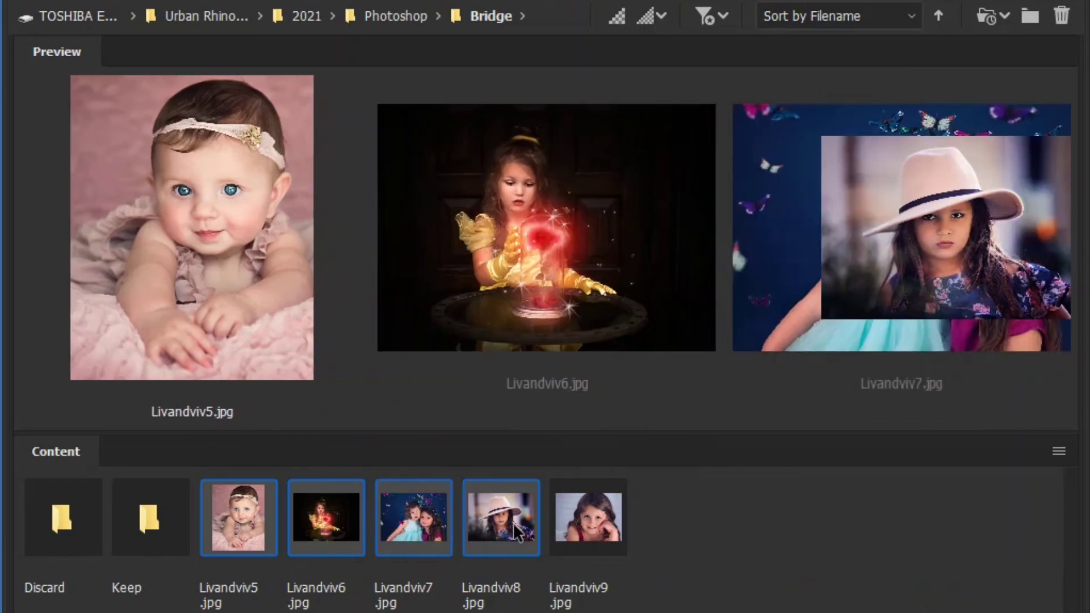
pyautogui.keyDown('ctrl'); pyautogui.click(605, 530); pyautogui.keyUp('ctrl')
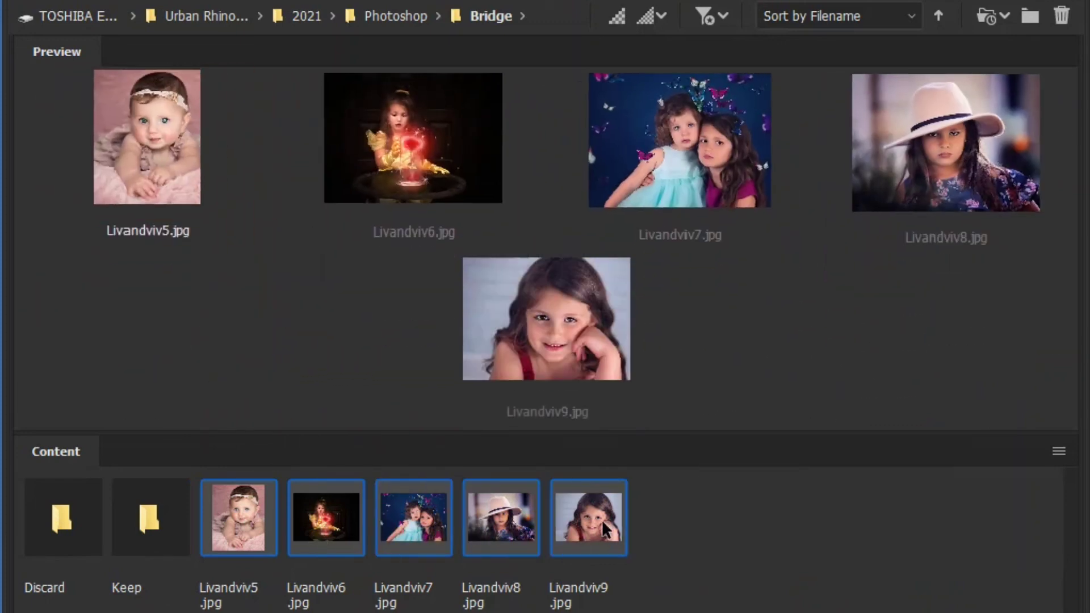
pyautogui.moveTo(244, 521); pyautogui.dragTo(62, 539)
# Check the contents of the Keep folder and return to the Bridge folder.
pyautogui.doubleClick(151, 521)
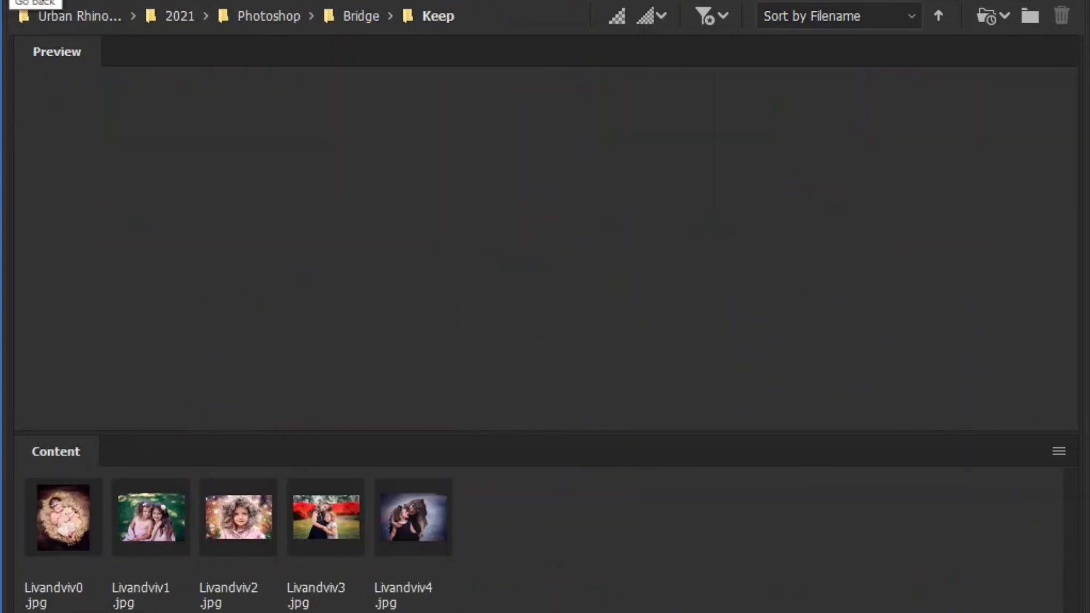
pyautogui.hotkey('ctrl', 'Up')
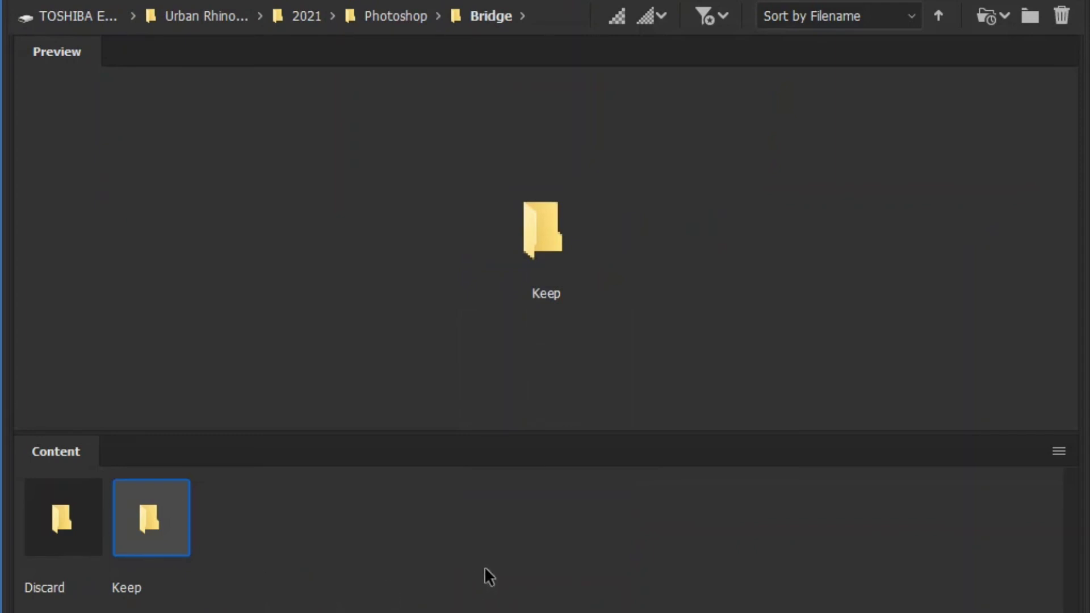